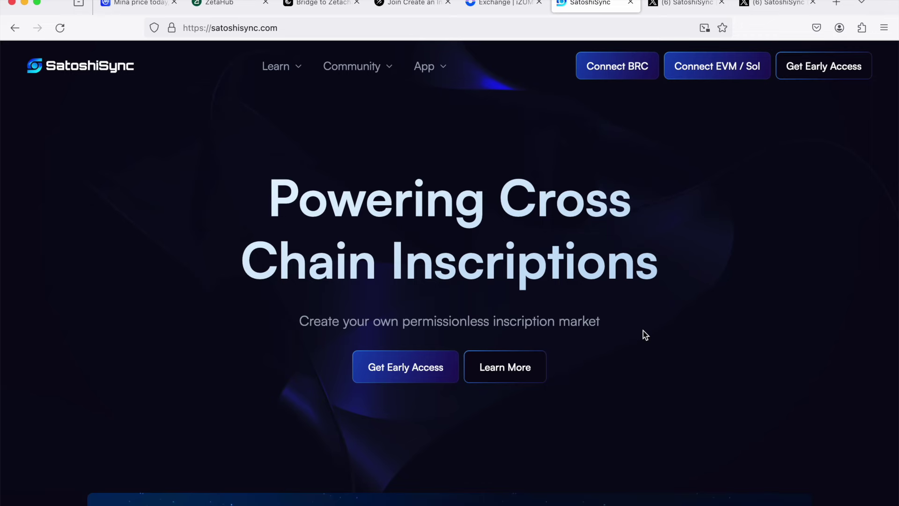
Switch to the SatoshiSync X profile showing the pinned 50 million $SSNC airdrop post.
left_click(678, 5)
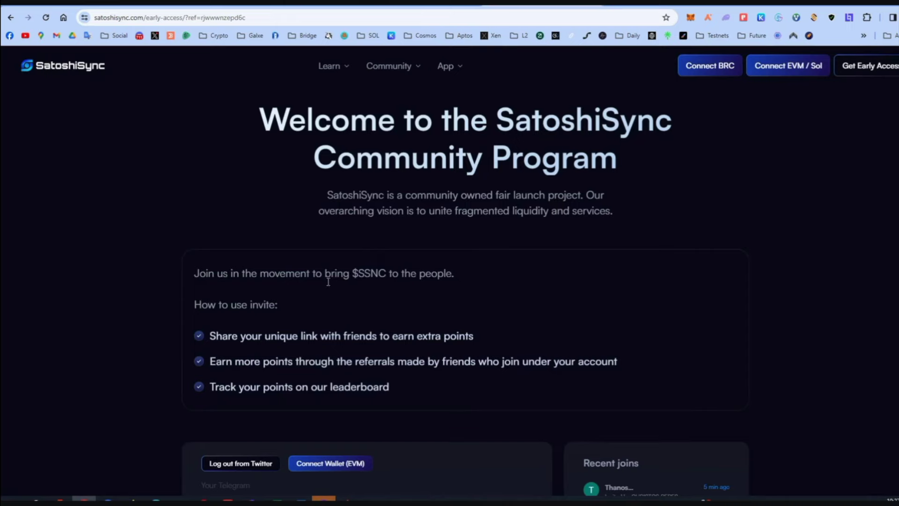
scroll(328, 281, "down", 6)
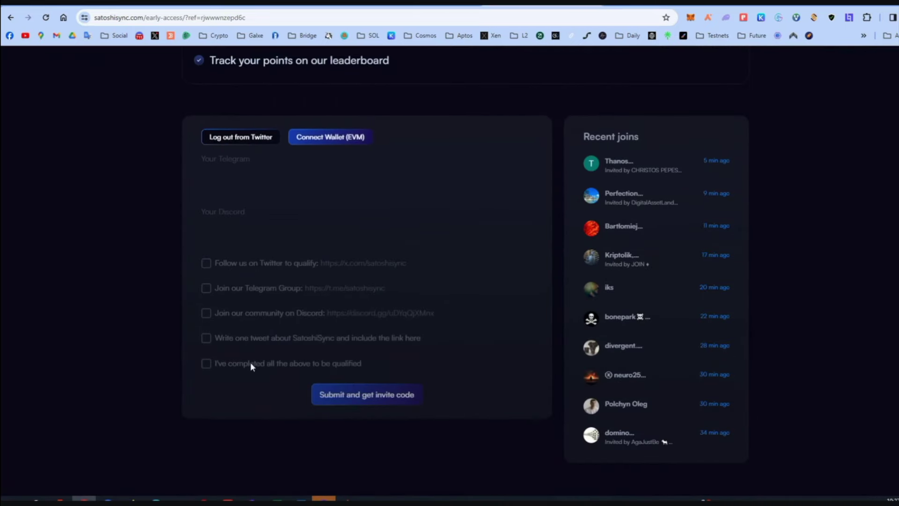
scroll(238, 328, "up", 5)
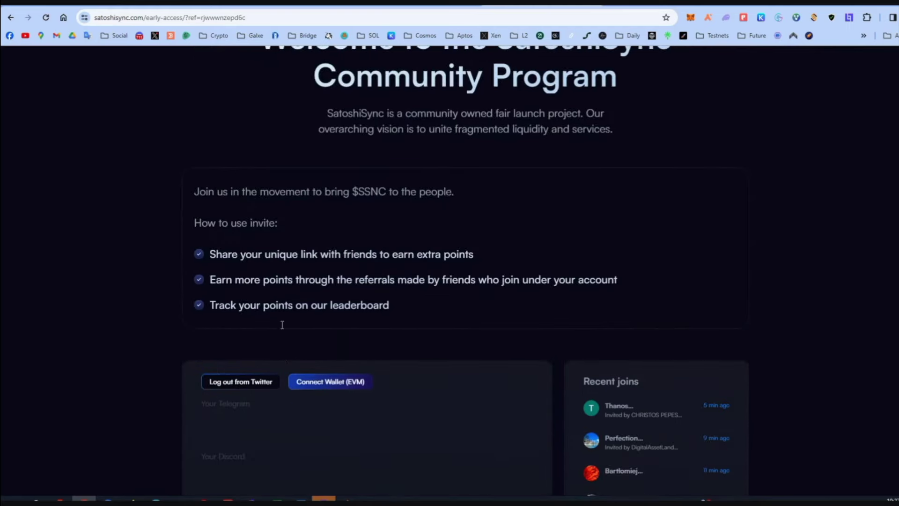
scroll(396, 345, "down", 5)
scroll(396, 347, "down", 2)
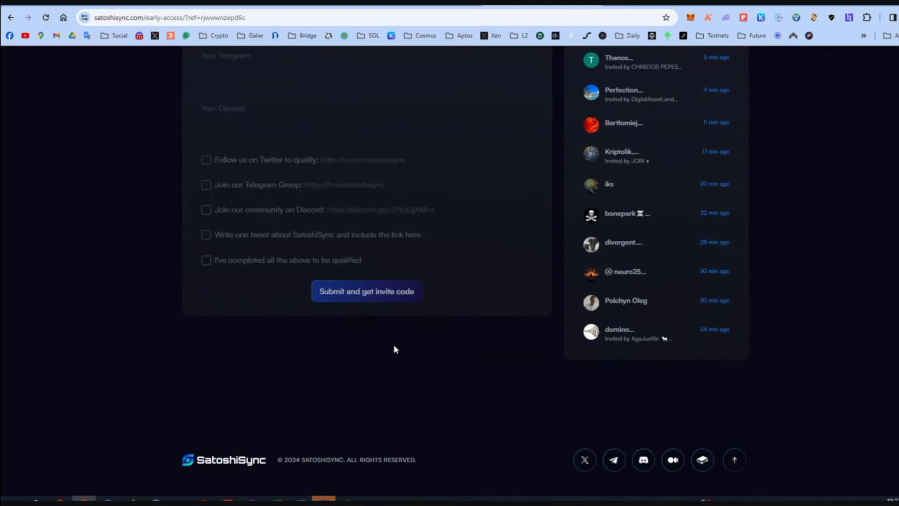
scroll(390, 335, "up", 5)
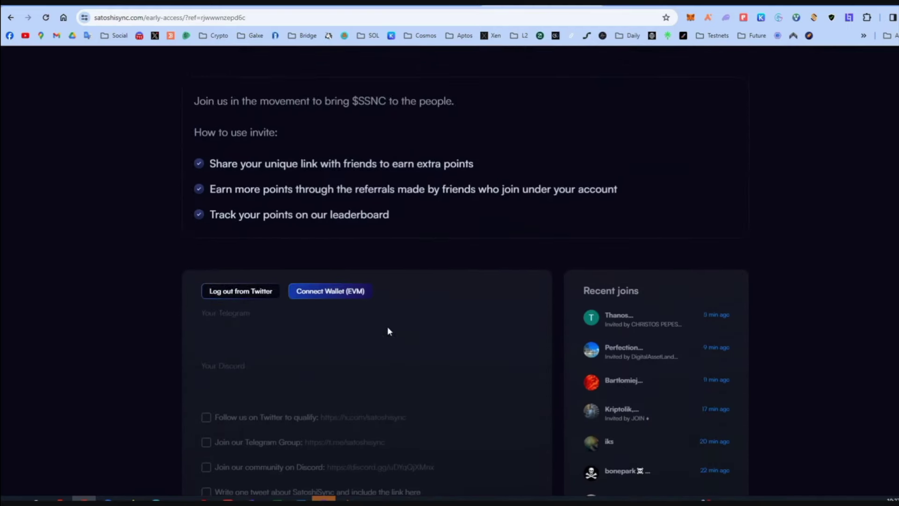
scroll(387, 328, "up", 4)
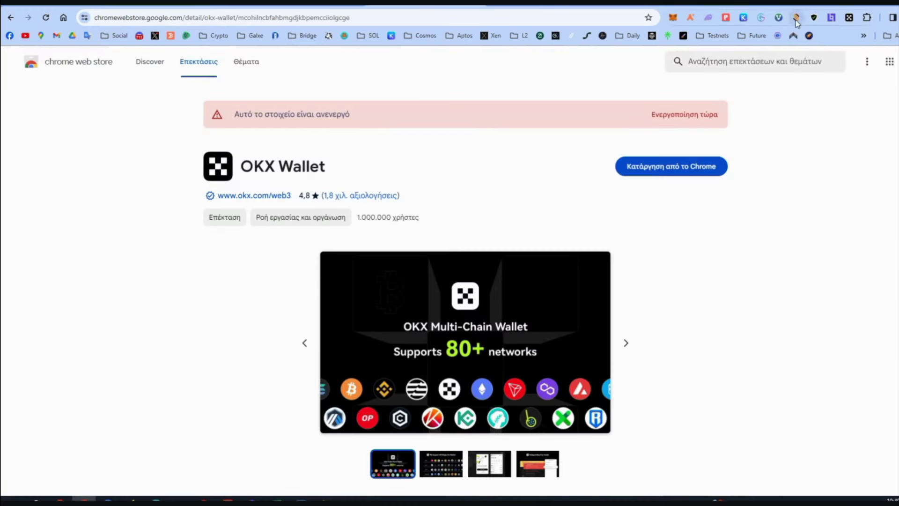
Switch OKX Wallet to the Bitcoin network and list the account's four addresses, including Taproot.
left_click(796, 17)
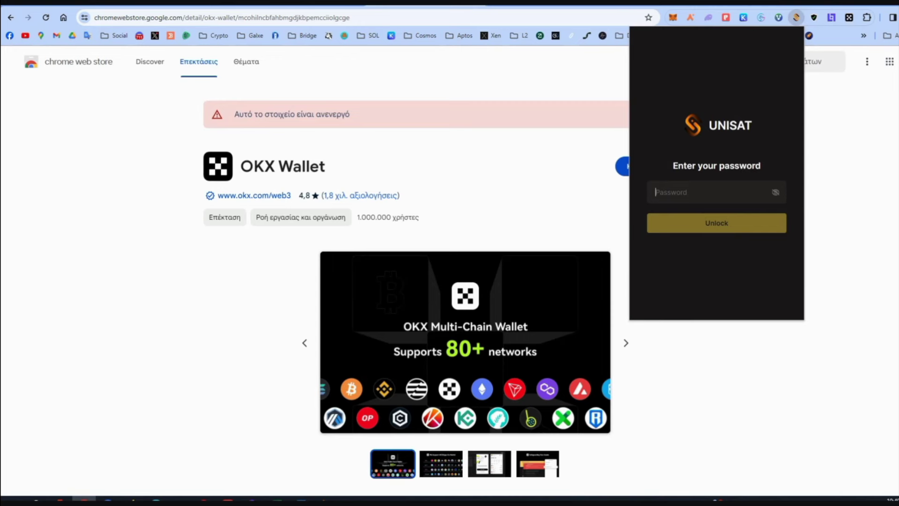
left_click(387, 241)
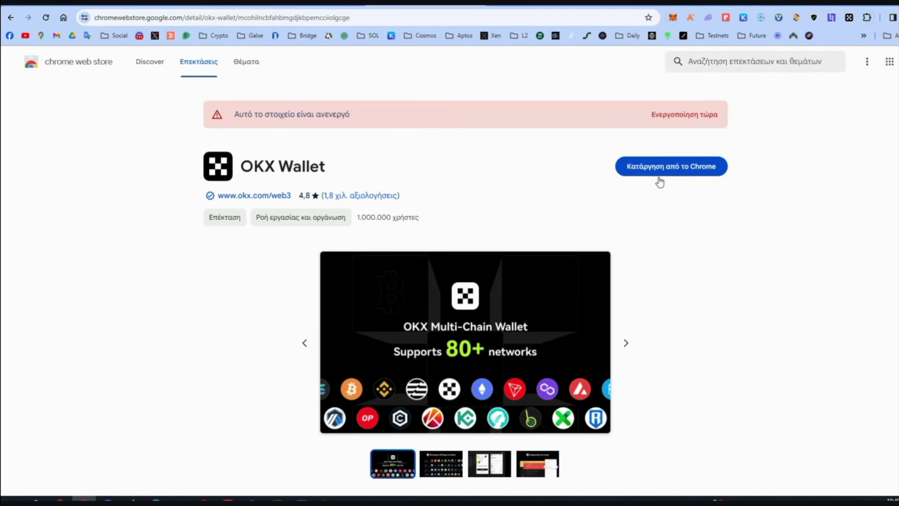
left_click(849, 17)
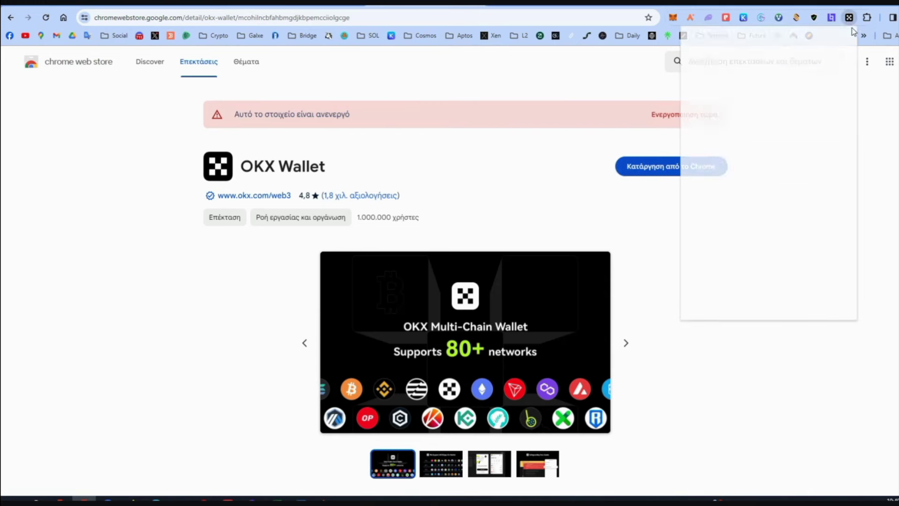
left_click(874, 166)
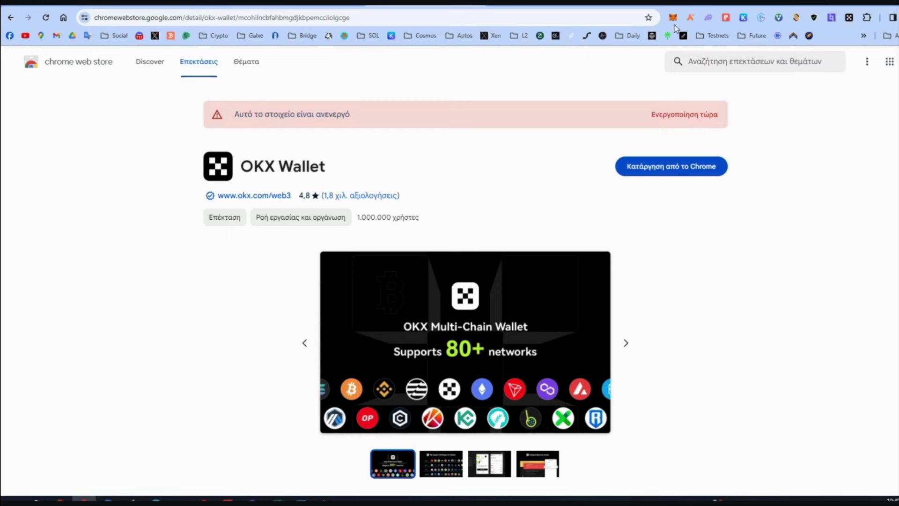
left_click(849, 18)
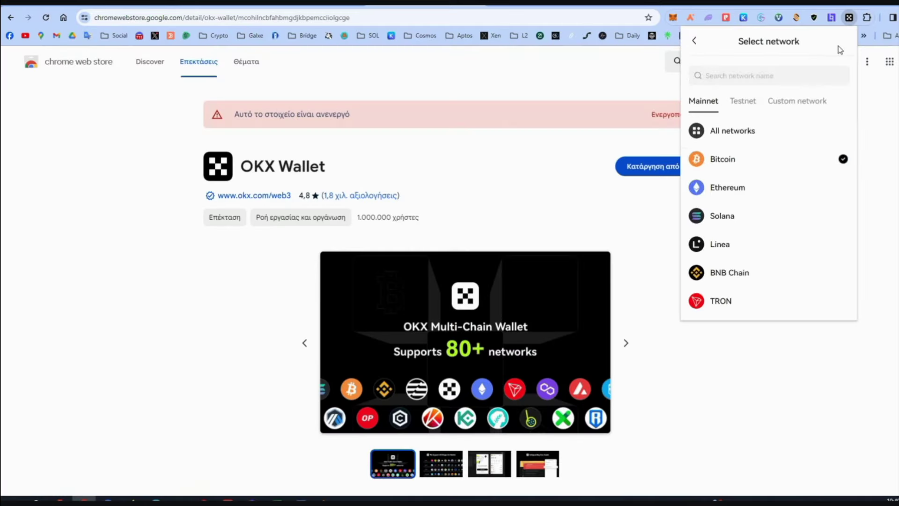
left_click(733, 164)
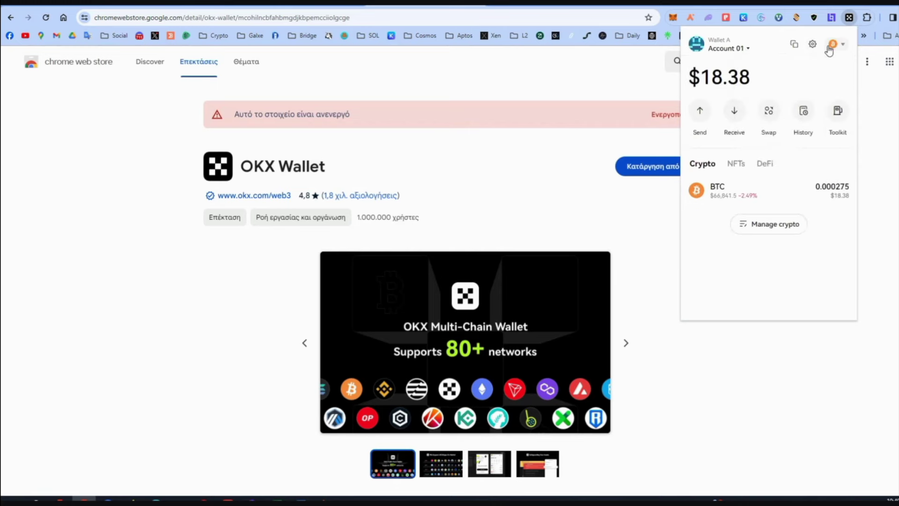
left_click(795, 44)
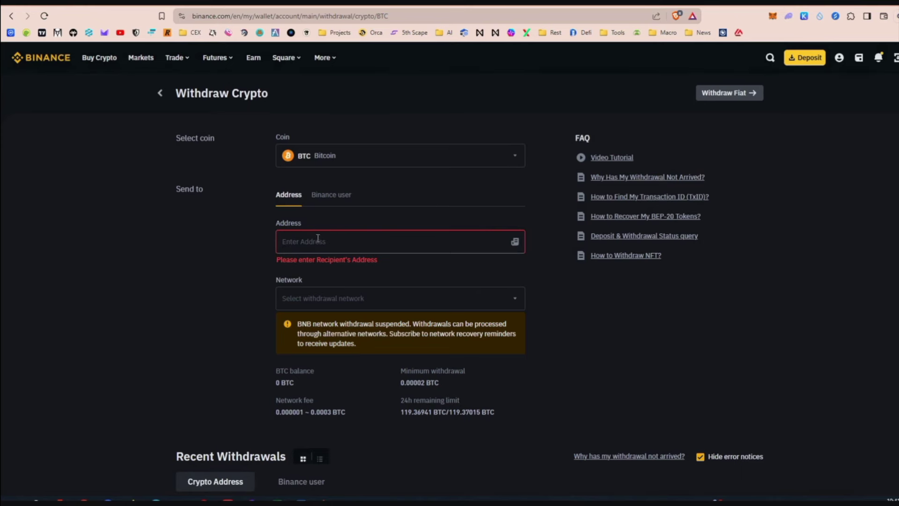
Pick the network for the Binance BTC withdrawal and close the OKX Bitcoin address list.
left_click(338, 304)
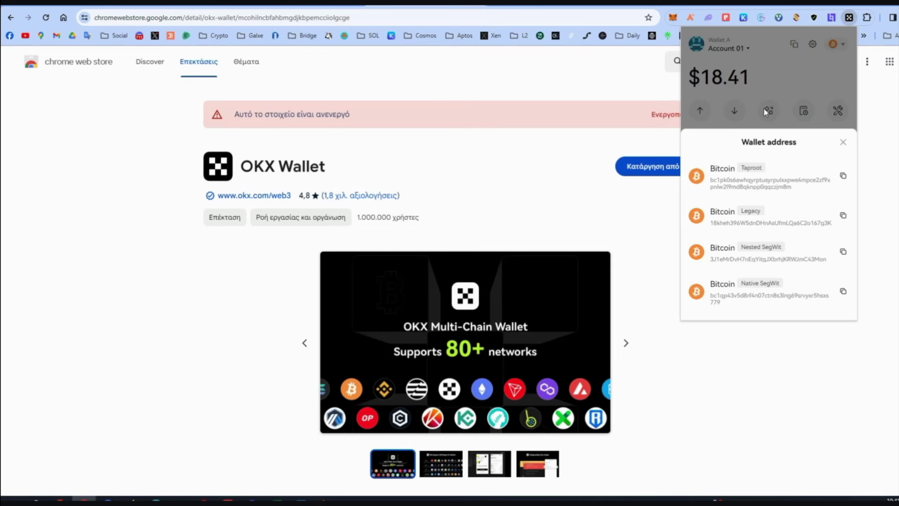
left_click(765, 111)
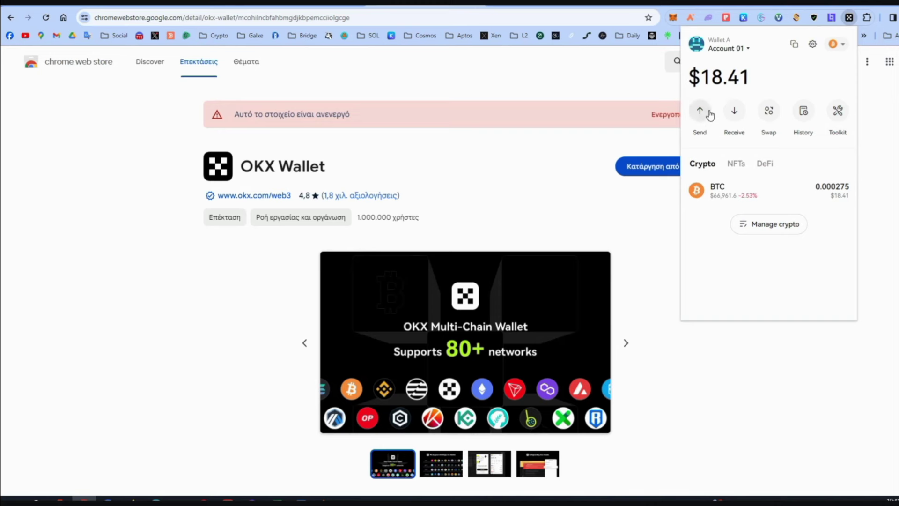
mouse_move(727, 83)
mouse_move(725, 99)
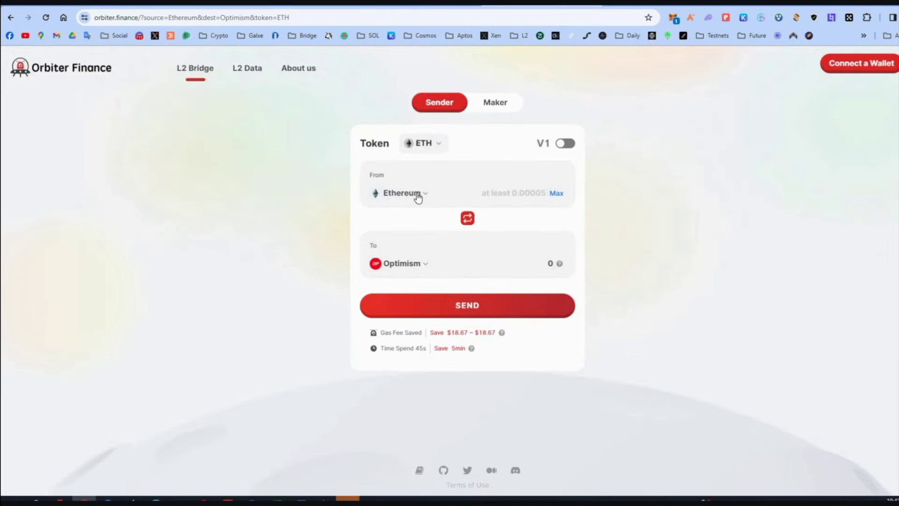
Change the Orbiter bridge's From chain from Ethereum to Base.
left_click(419, 197)
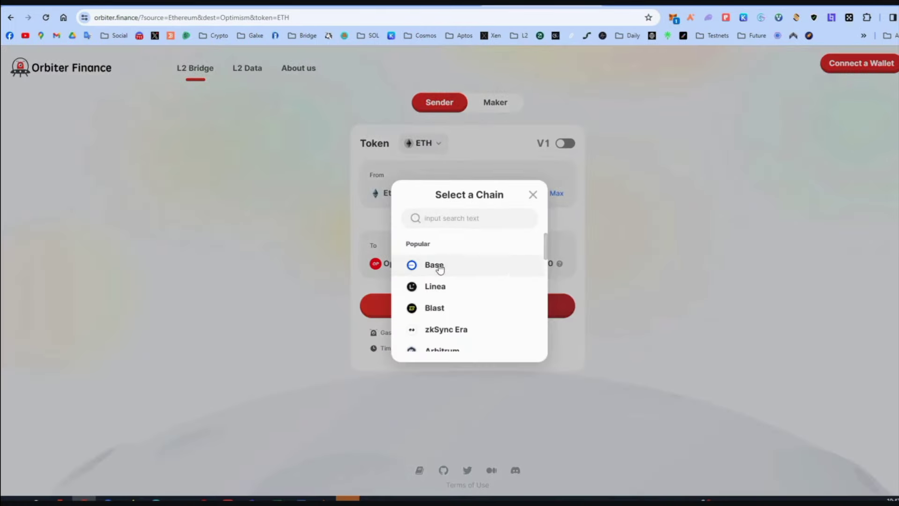
left_click(438, 266)
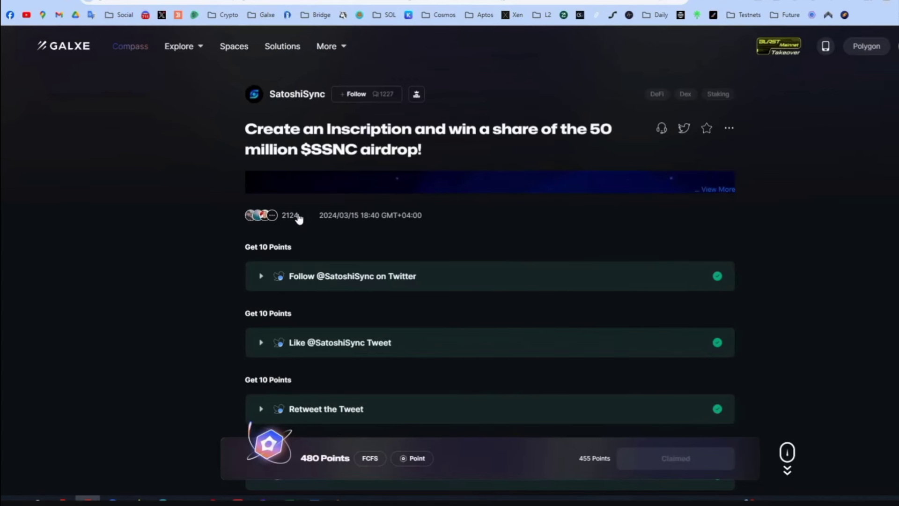
Scroll the quest list and expand the 'Share the transaction ID of minting your Inscription' survey.
left_click_drag(273, 214, 223, 218)
left_click(518, 222)
scroll(382, 199, "down", 2)
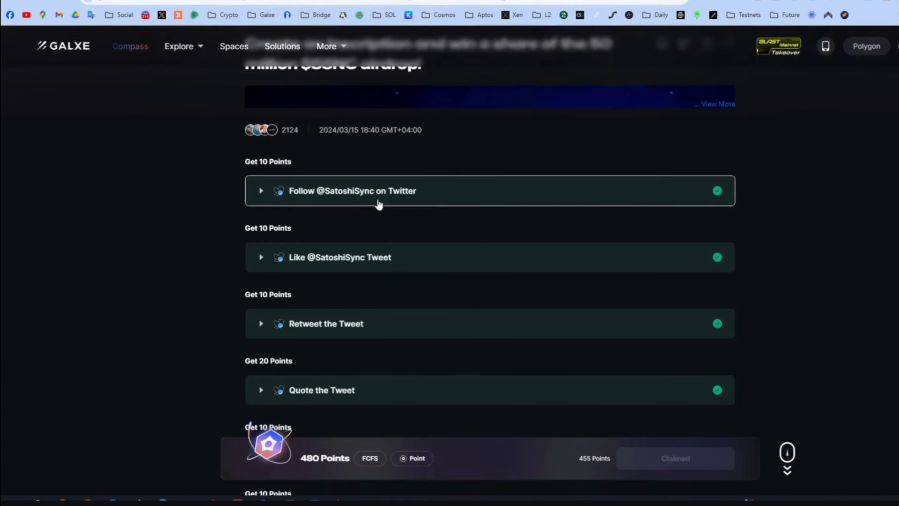
scroll(357, 189, "down", 2)
scroll(370, 150, "down", 2)
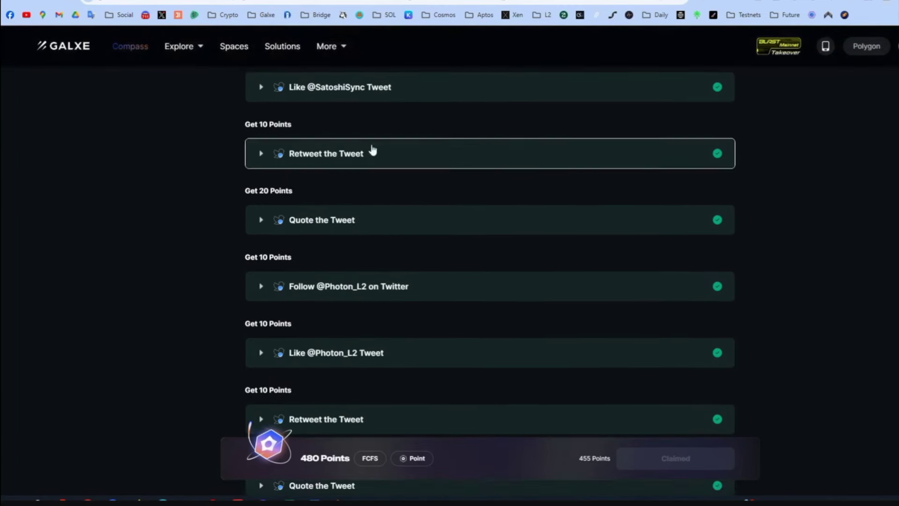
scroll(368, 168, "down", 2)
scroll(374, 192, "down", 2)
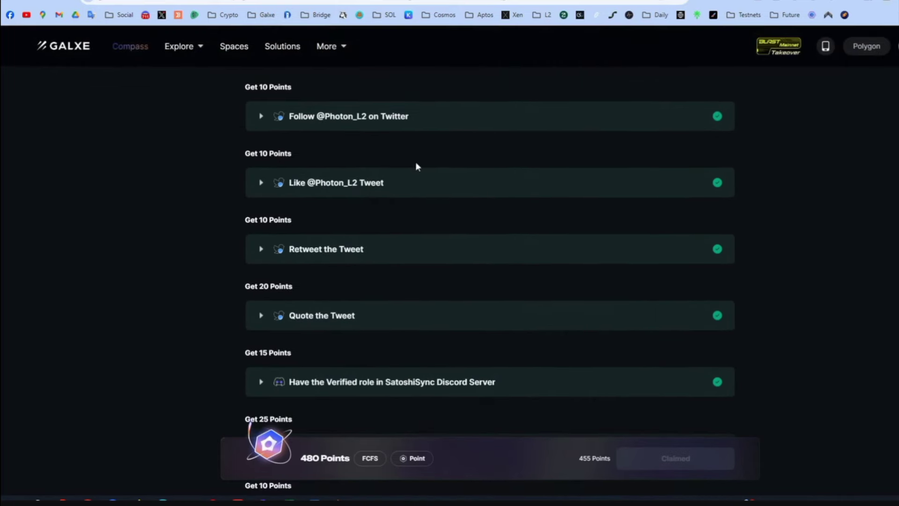
scroll(412, 150, "down", 4)
scroll(411, 137, "down", 2)
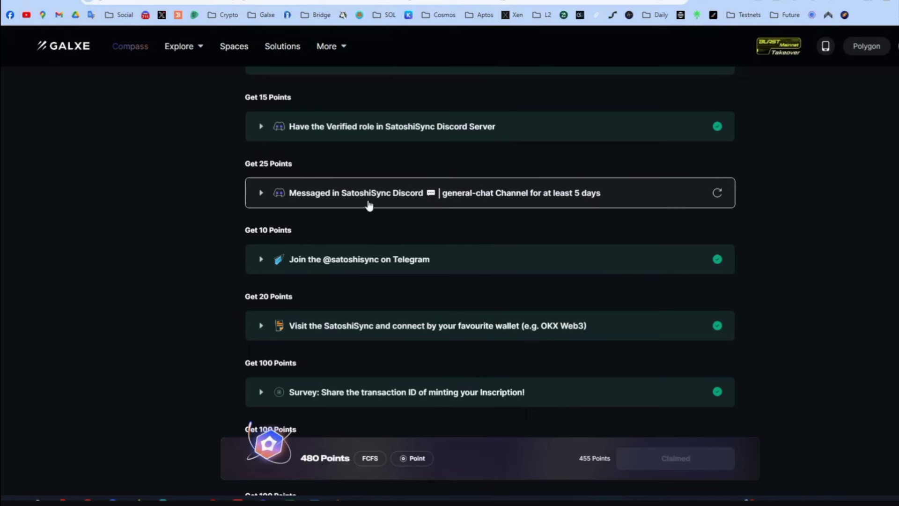
scroll(636, 195, "down", 2)
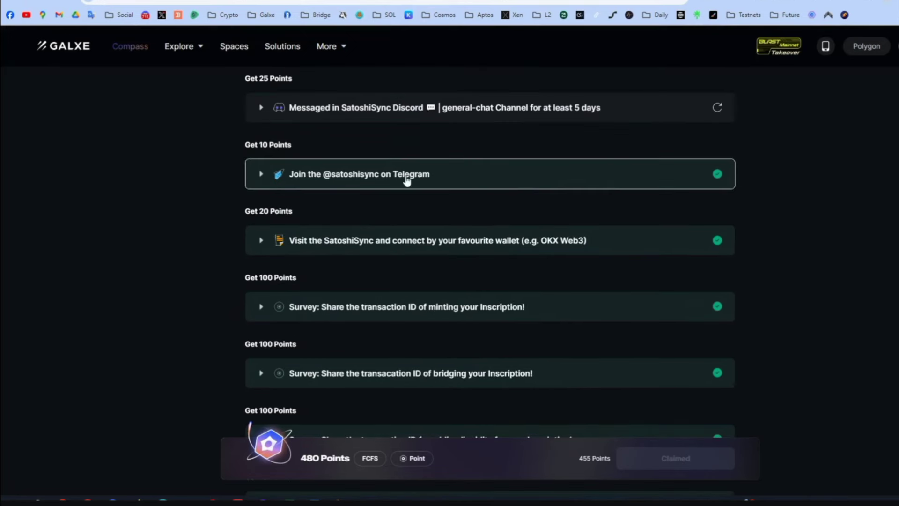
scroll(344, 174, "down", 2)
scroll(409, 176, "down", 2)
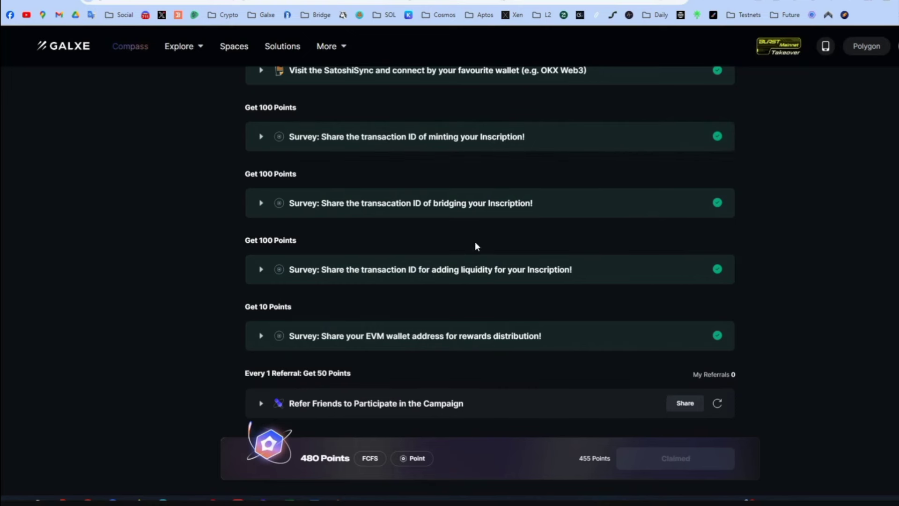
left_click(468, 136)
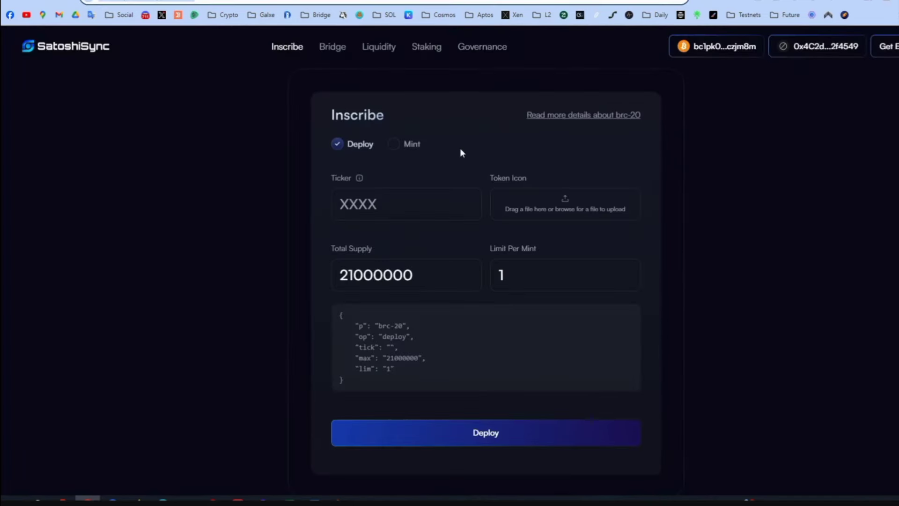
Set the Deploy form's total supply to 1000000 and leave Limit Per Mint empty.
left_click(364, 206)
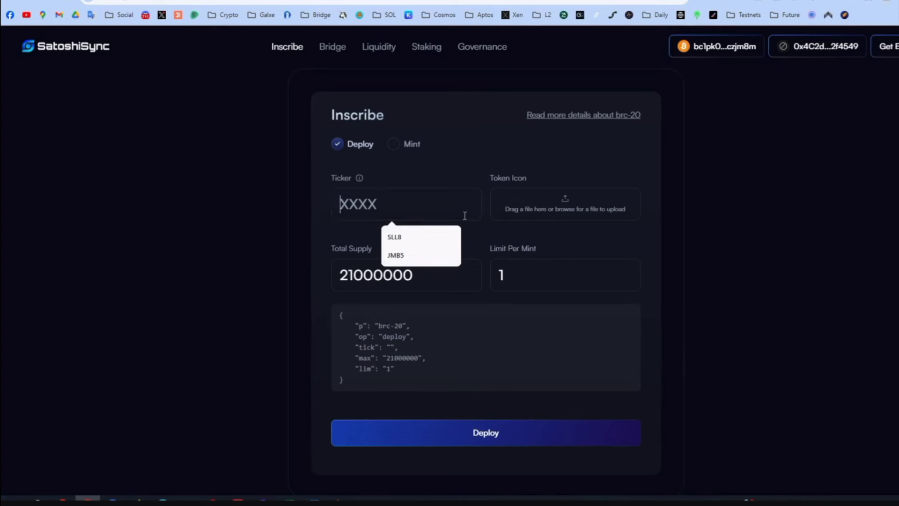
left_click(688, 222)
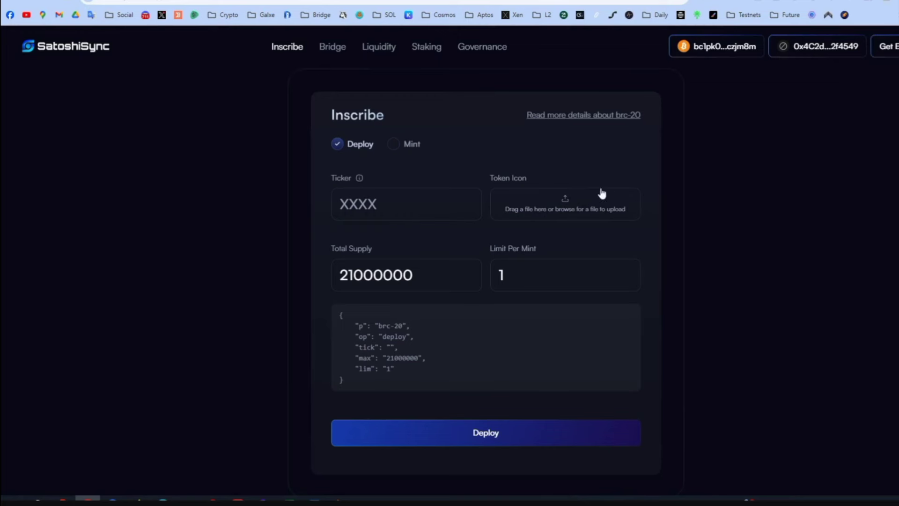
left_click_drag(451, 270, 252, 271)
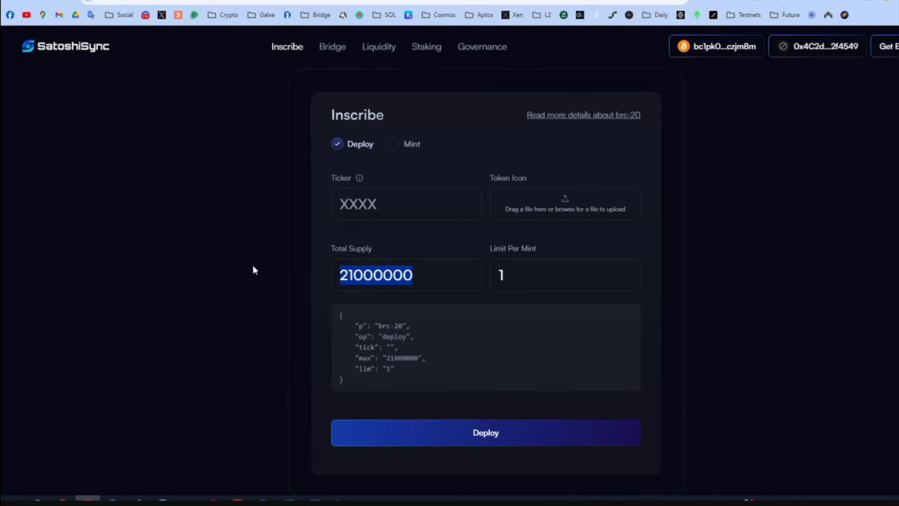
type("100000")
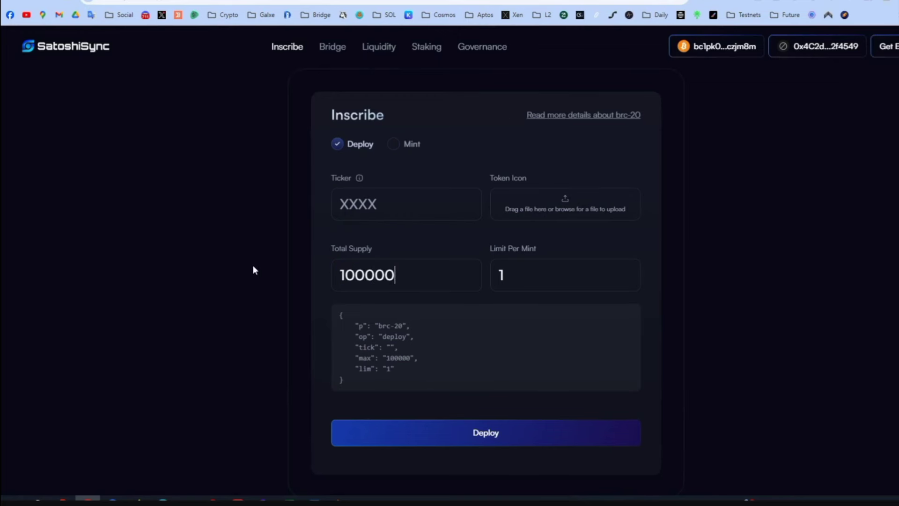
type("0")
left_click_drag(535, 280, 442, 270)
type("1000")
key("BackSpace")
key("BackSpace")
key("BackSpace")
key("BackSpace")
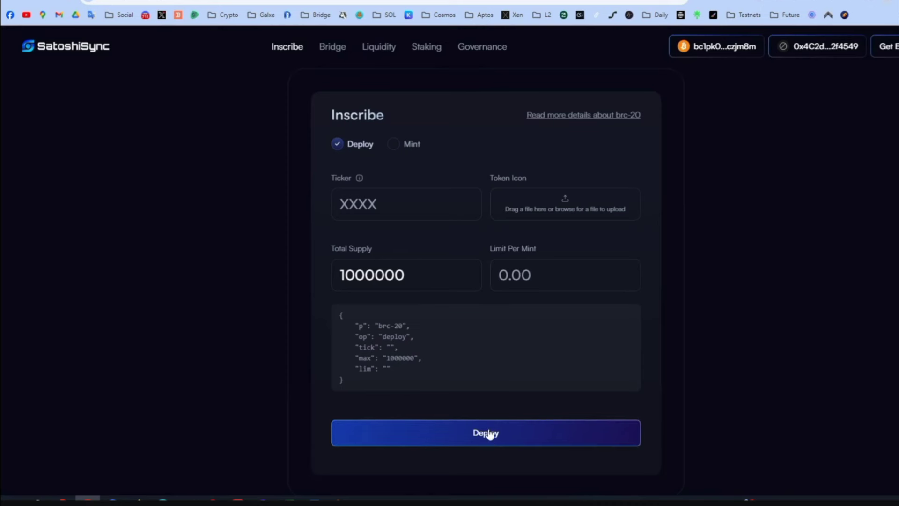
left_click(889, 2)
Switch the form to Mint with ticker SLL8 and amount 100.
left_click(393, 143)
left_click(386, 207)
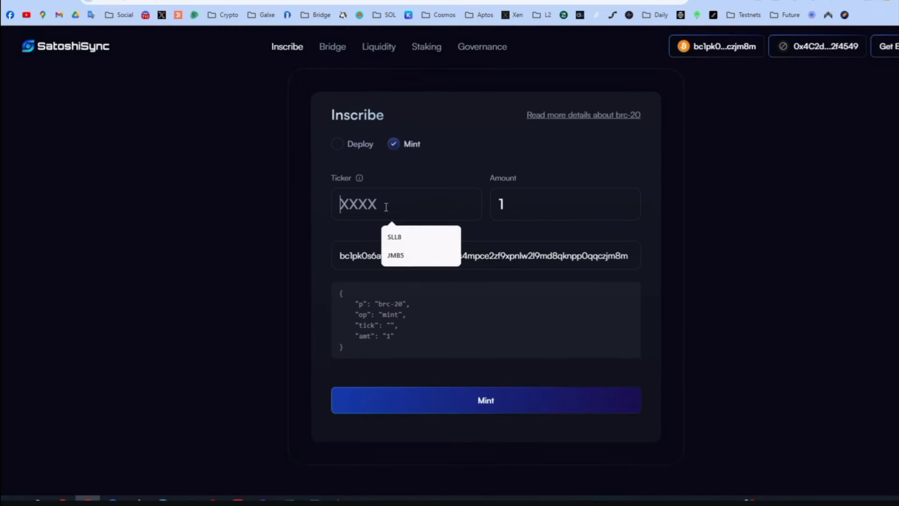
left_click(395, 236)
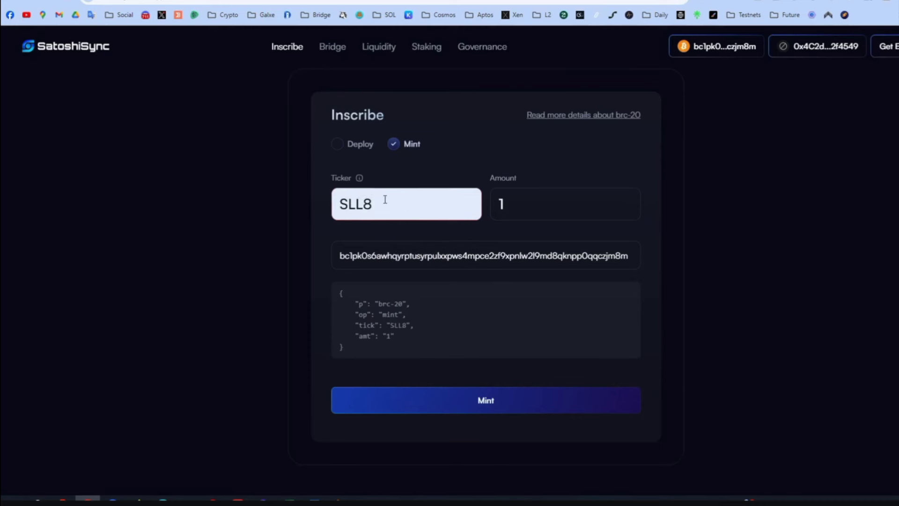
double_click(534, 213)
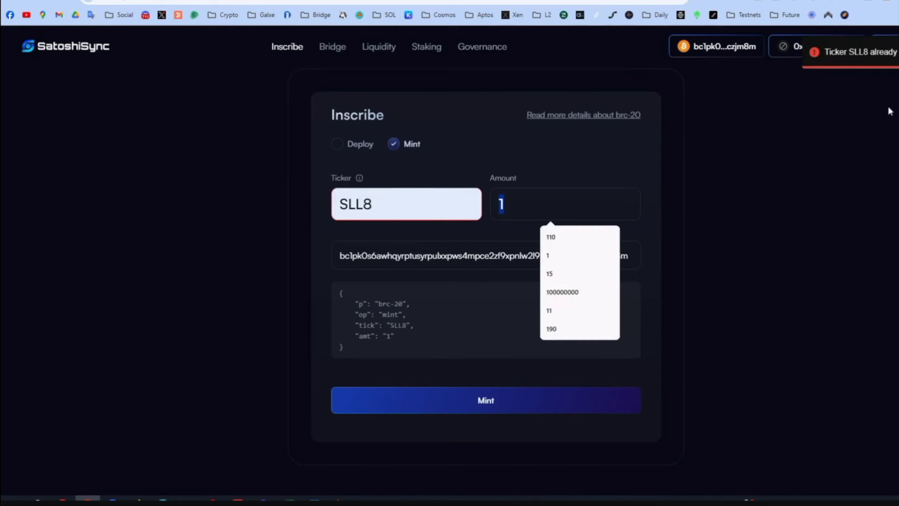
left_click(547, 203)
type("00")
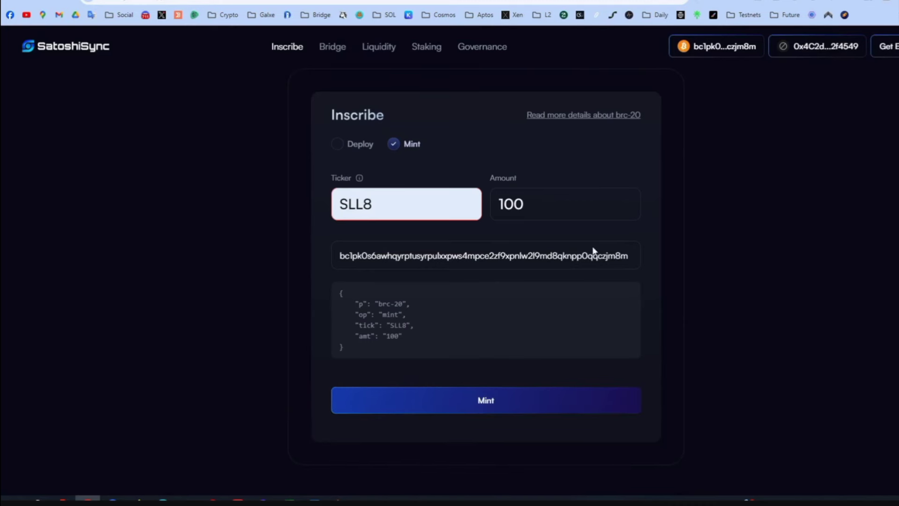
left_click(888, 2)
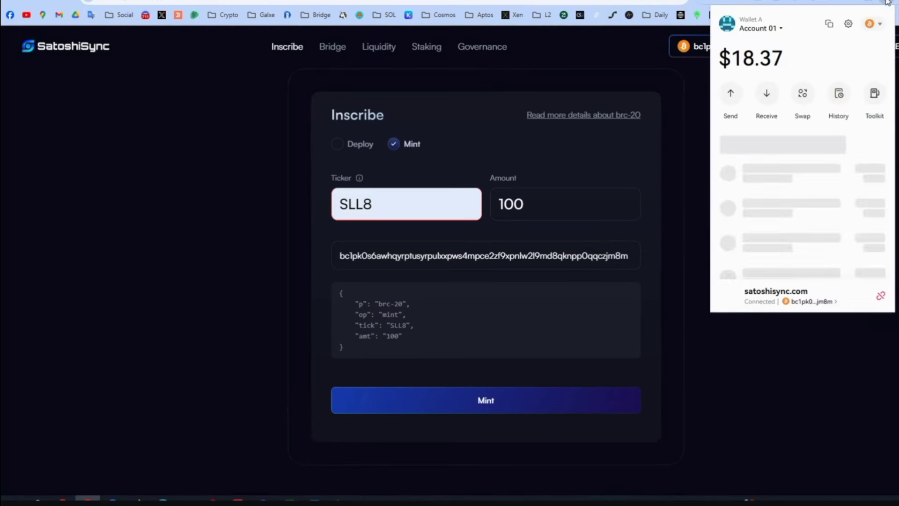
Open the +100 SLL8 Inscribe entry in OKX Wallet history to find its Txhash.
left_click(841, 95)
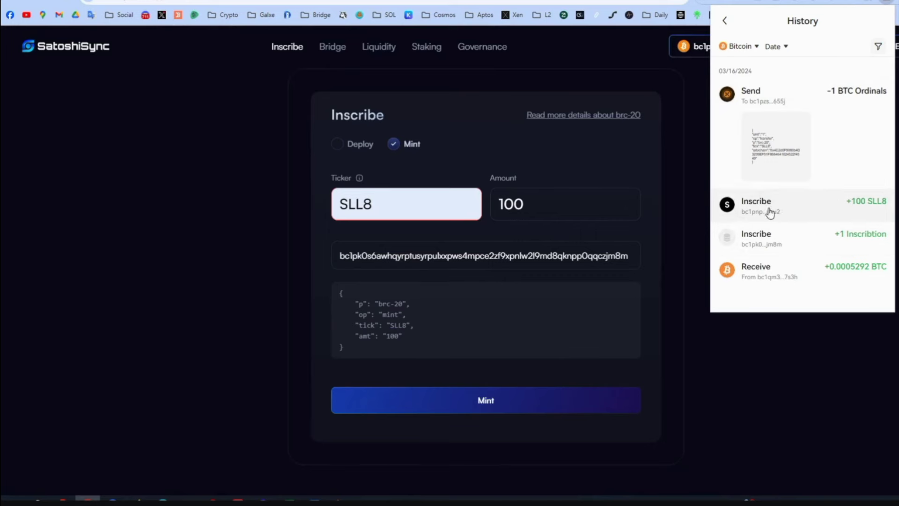
left_click(785, 204)
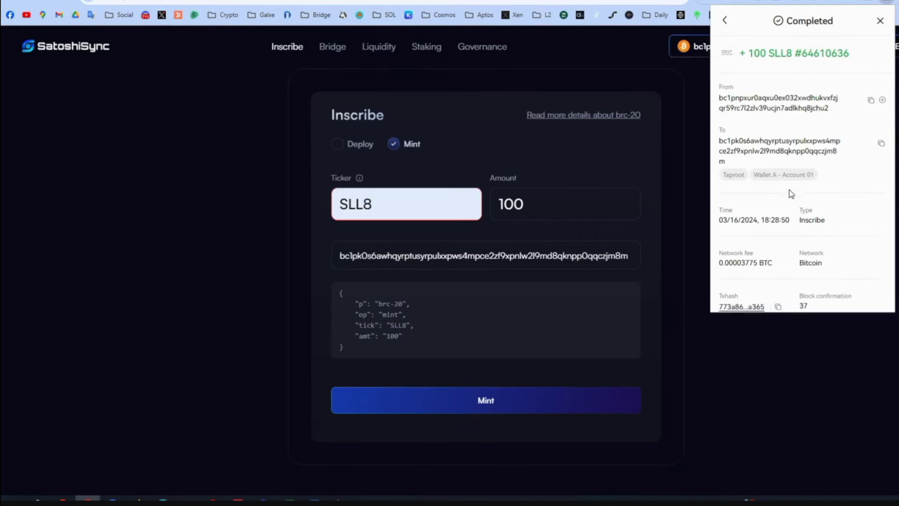
scroll(792, 193, "down", 1)
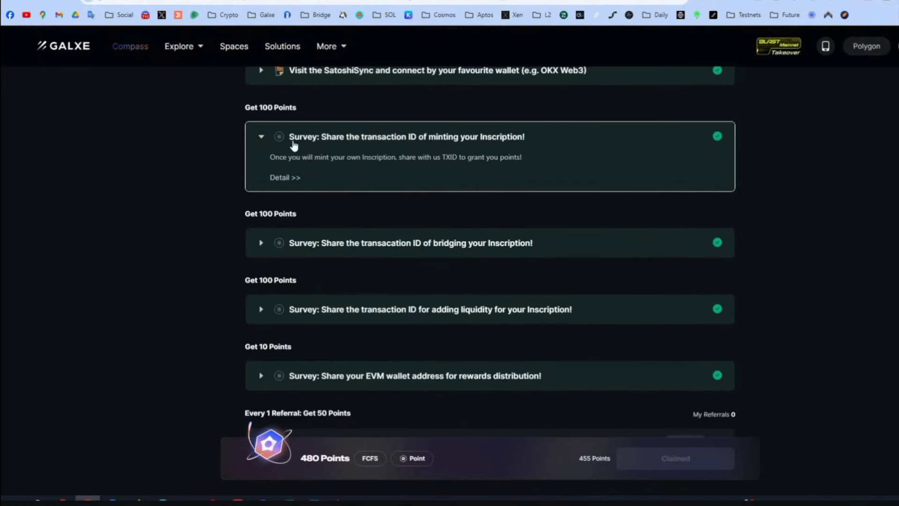
Expand the 'Share the transaction ID of bridging your Inscription' survey task.
left_click(262, 244)
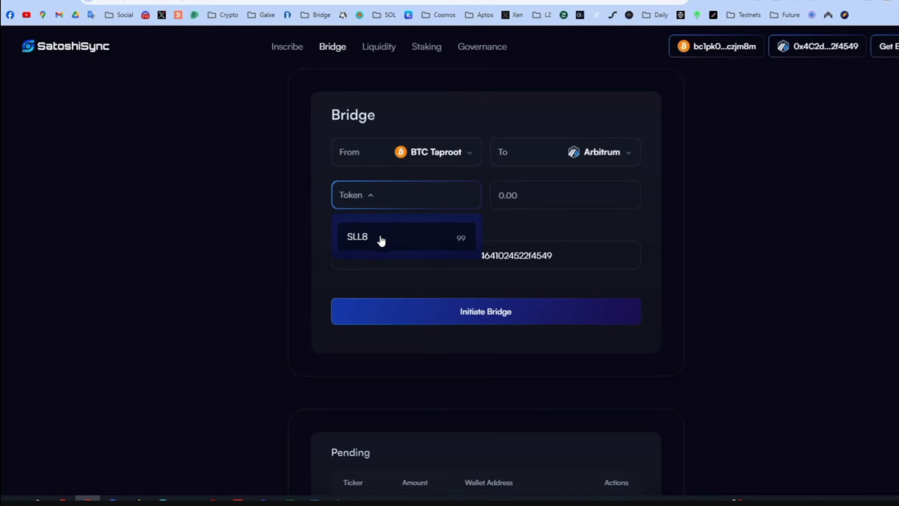
Choose SLL8 as the bridge token and set the amount to 10.
left_click(381, 238)
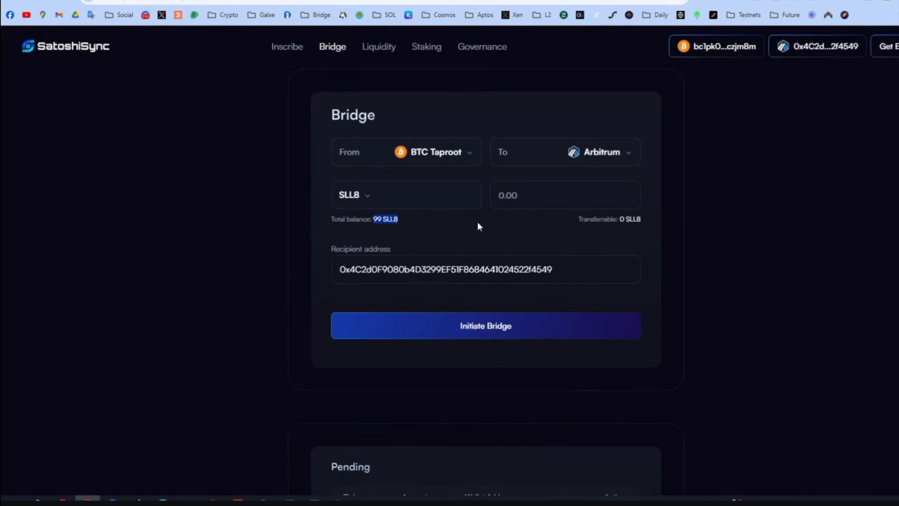
left_click(548, 194)
type("10")
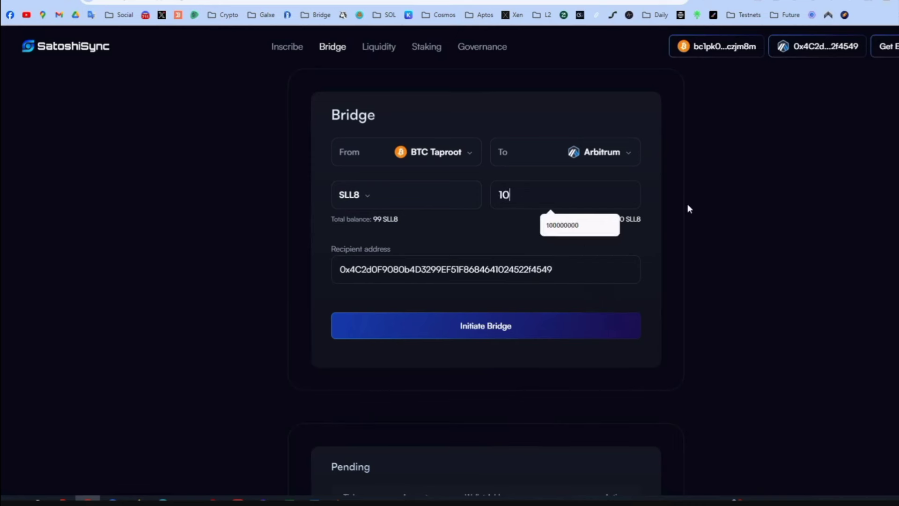
key("BackSpace")
type("50")
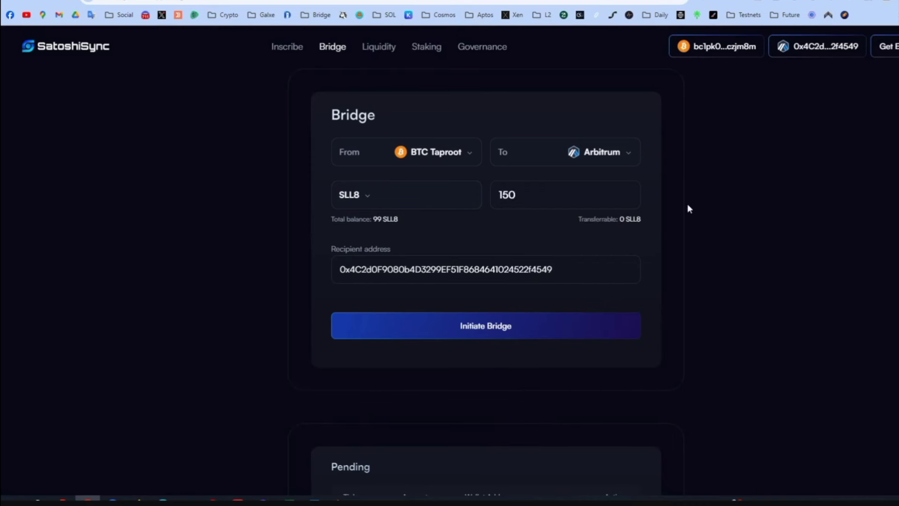
key("BackSpace")
key("BackSpace")
key("BackSpace")
type("10000\",")
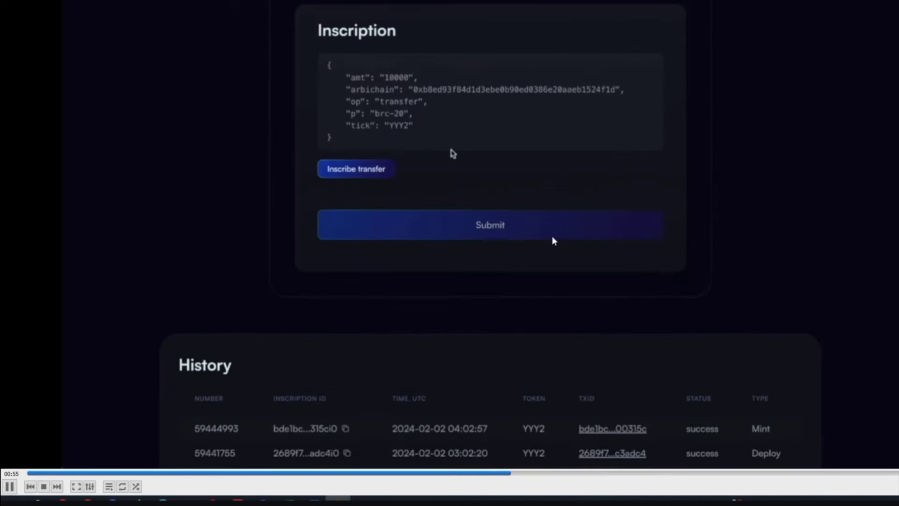
Advance the tutorial and pause where the transfer inscription ID is submitted and History appears.
key("space")
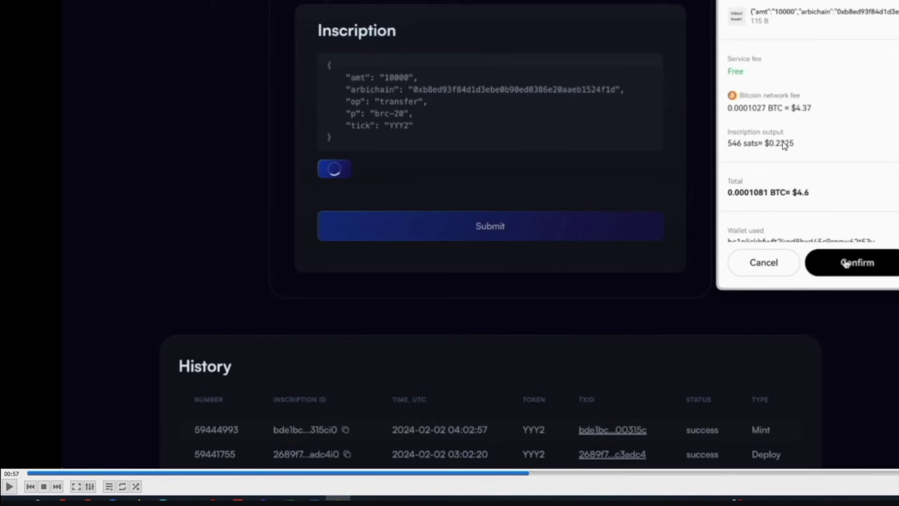
key("space")
key("space")
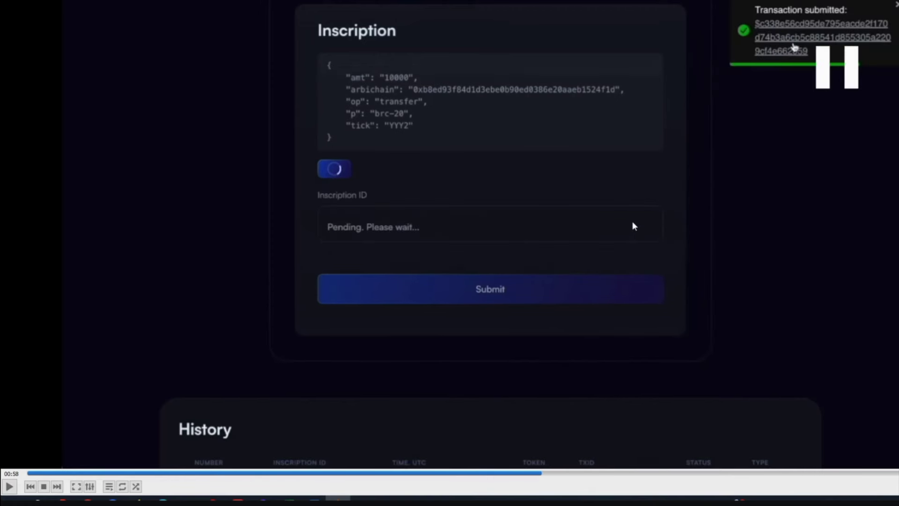
key("Right")
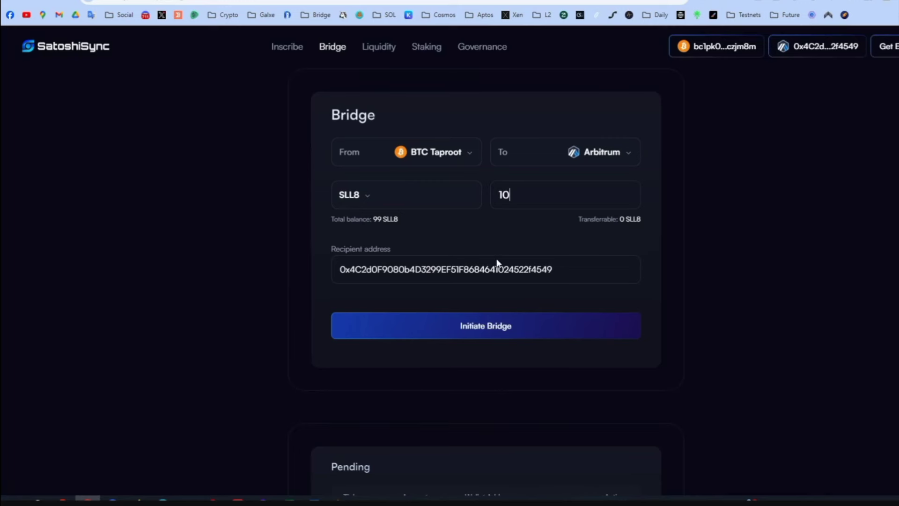
left_click(338, 497)
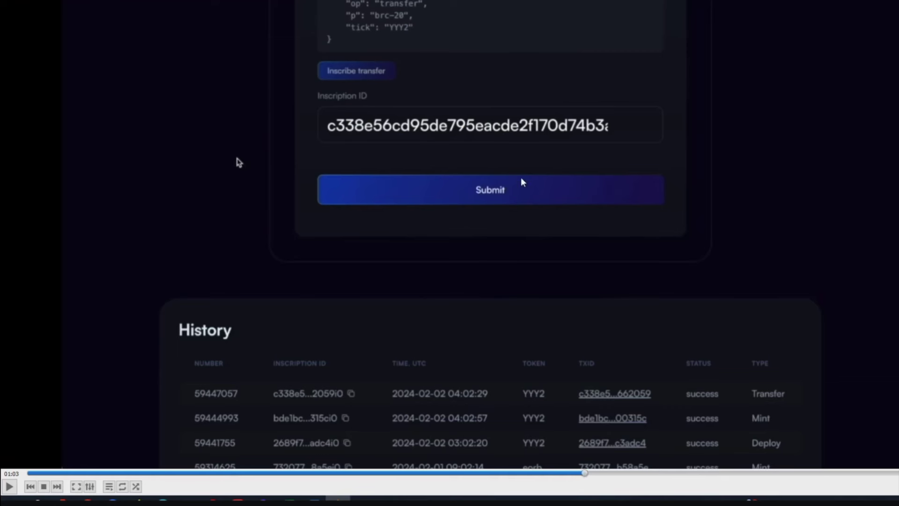
key("space")
key("space")
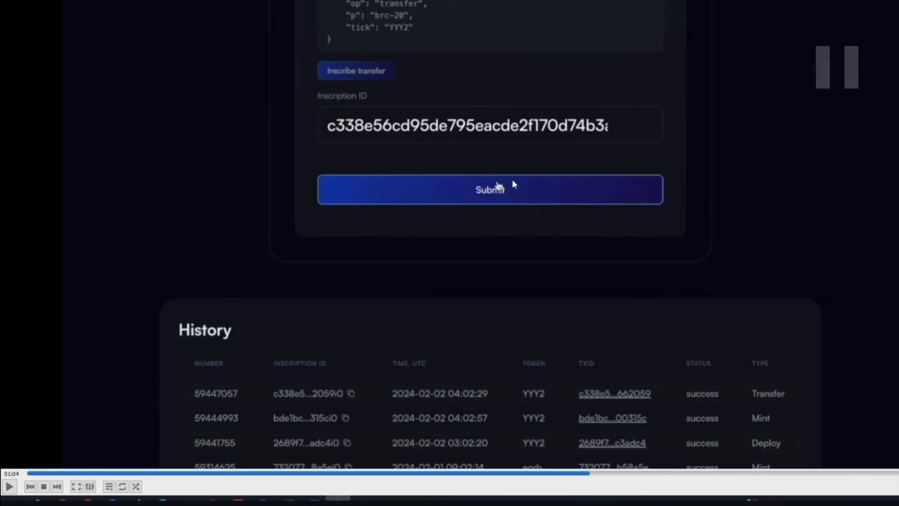
key("space")
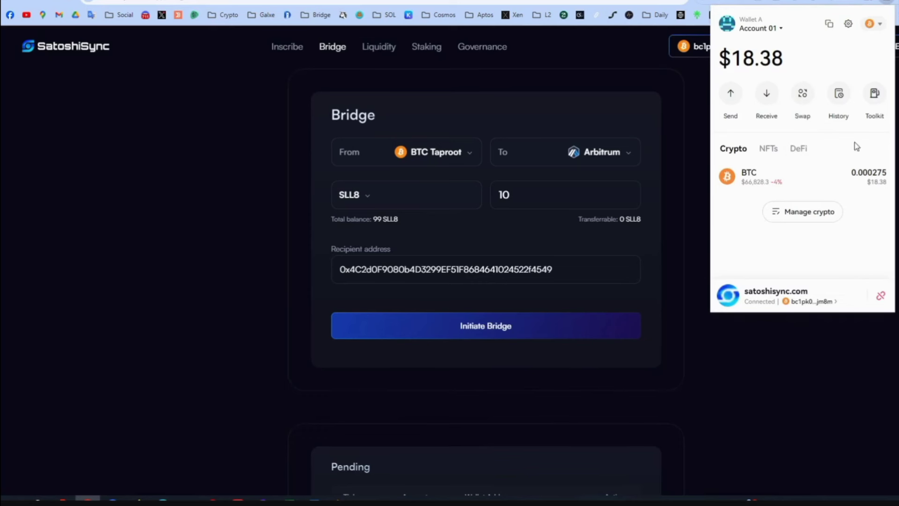
Copy the BTC Ordinals send's transaction hash from OKX Wallet history and return to Galxe.
left_click(840, 95)
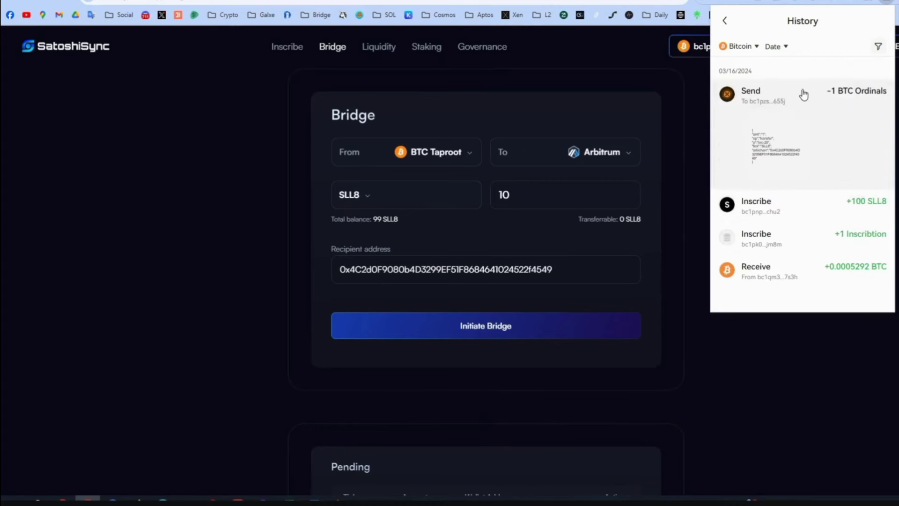
left_click(843, 97)
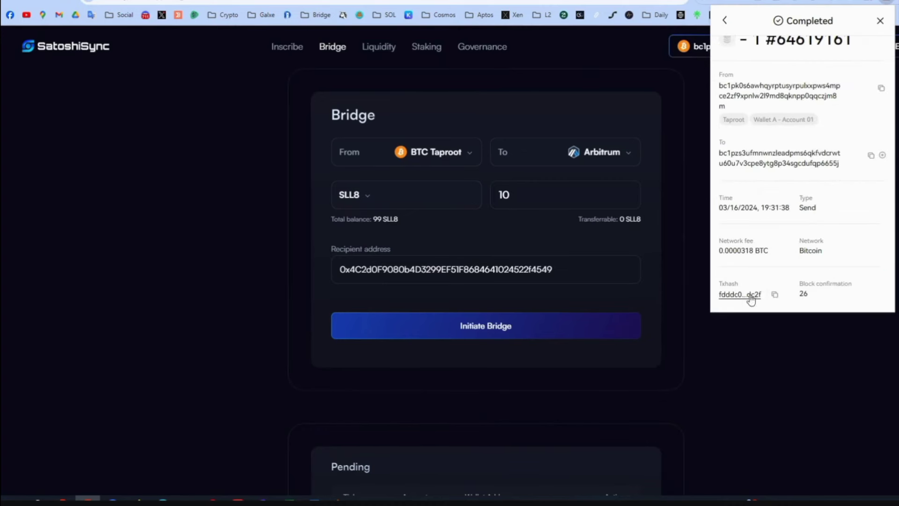
left_click(762, 299)
key("ctrl+Tab")
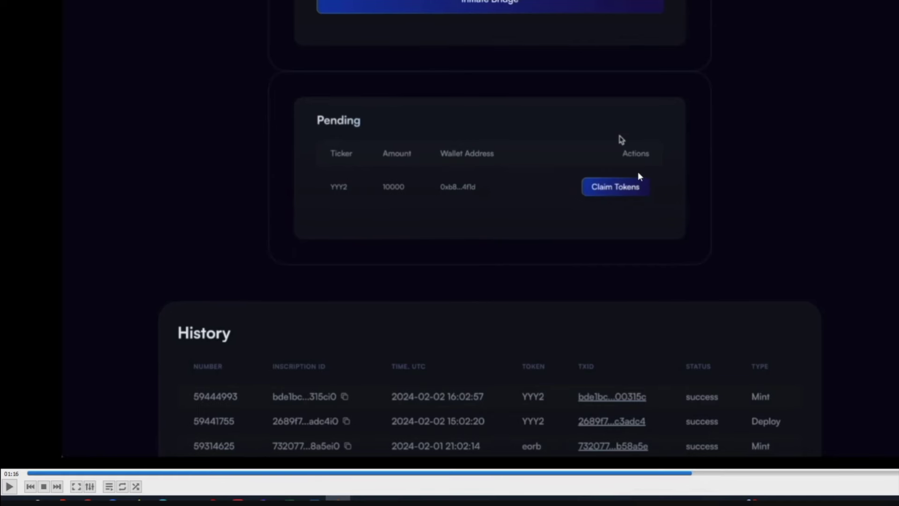
Play the tutorial past the token claim, then bring up SatoshiSync's Add Liquidity page.
key("space")
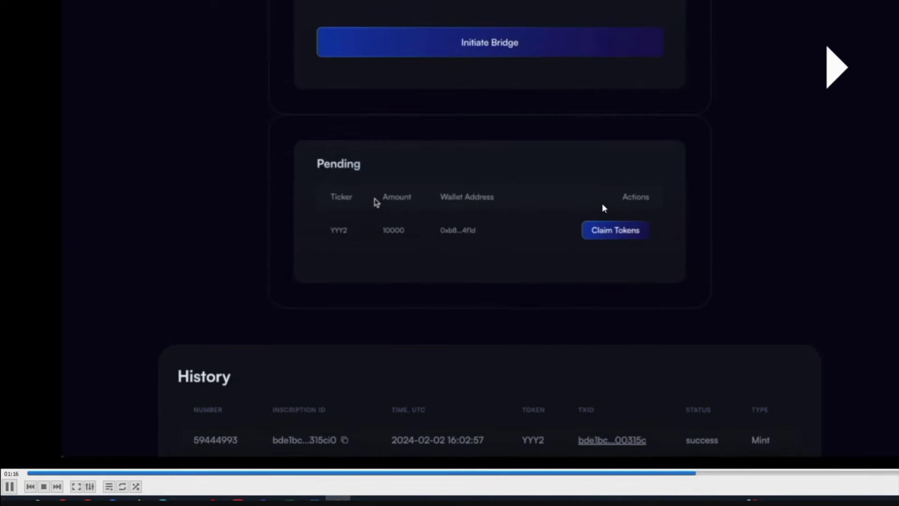
key("space")
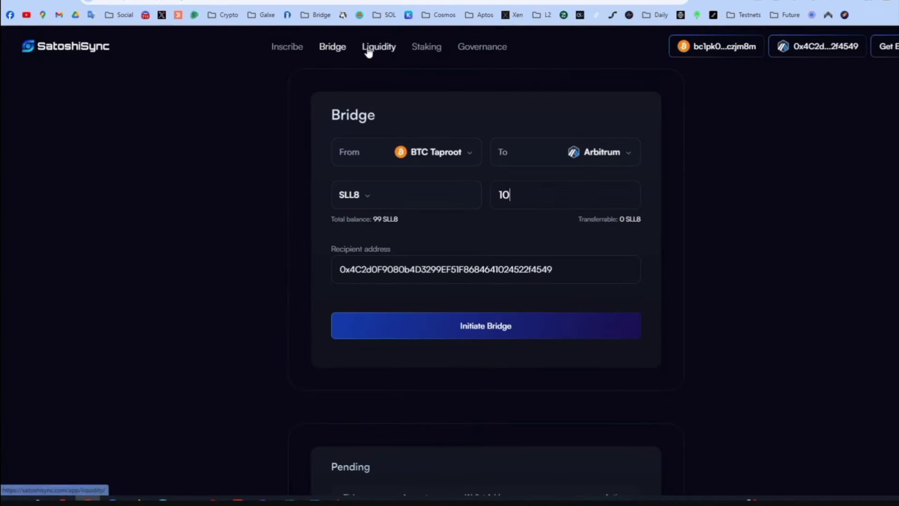
left_click(368, 49)
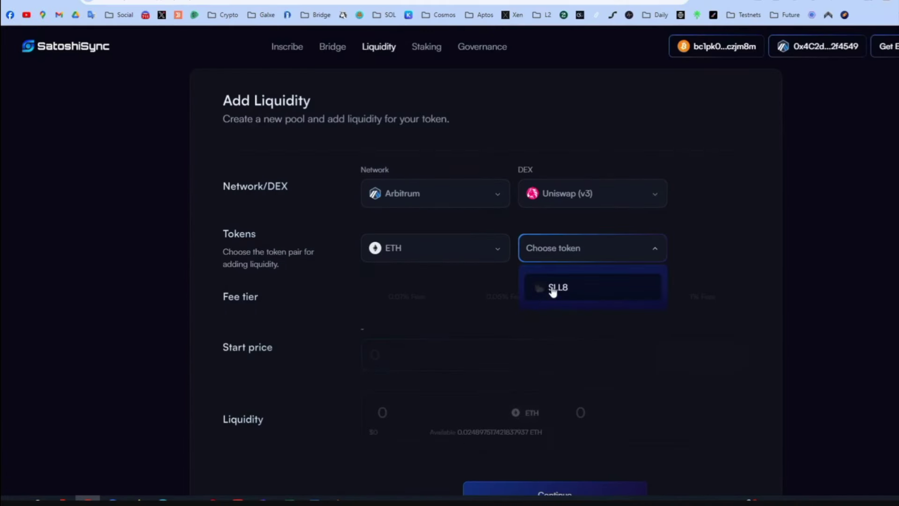
Pair ETH with SLL8, set the start price to 40000 and ETH liquidity to 0.001.
left_click(558, 288)
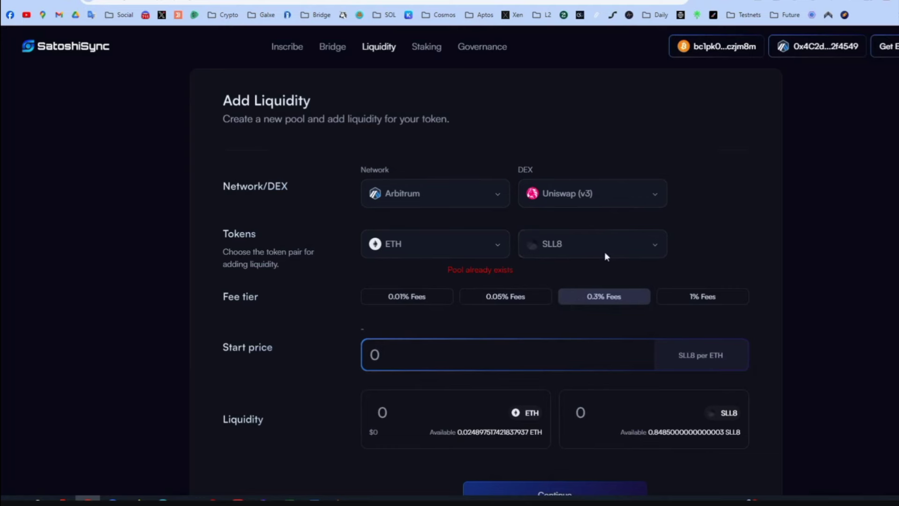
type("30000")
scroll(369, 278, "down", 2)
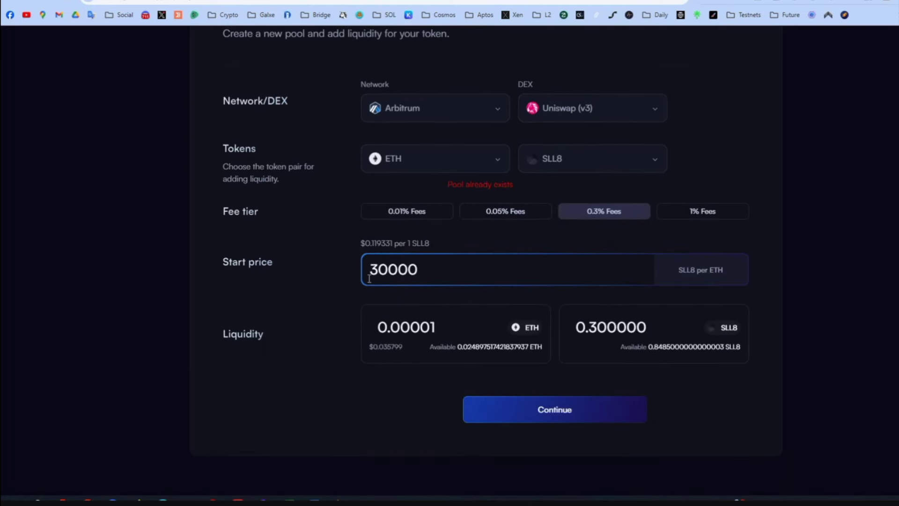
left_click_drag(409, 267, 319, 258)
type("40000")
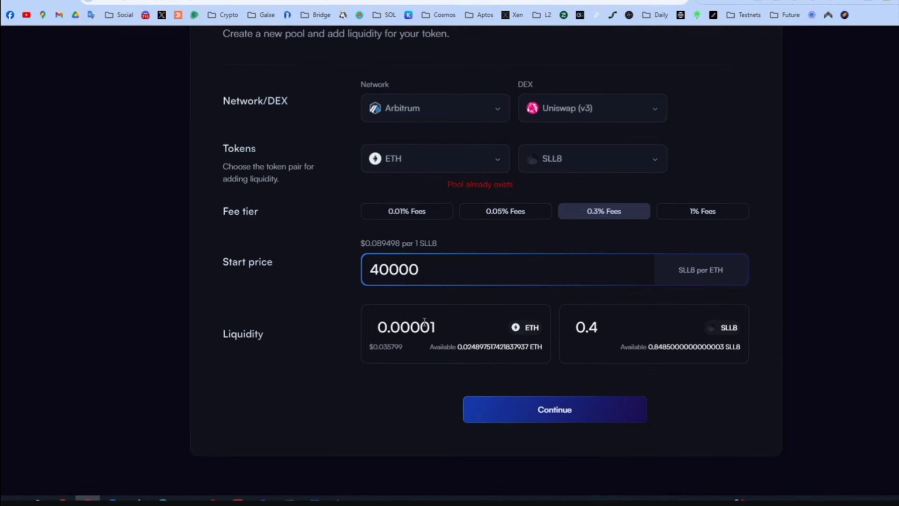
left_click_drag(392, 323, 448, 324)
key("BackSpace")
key("BackSpace")
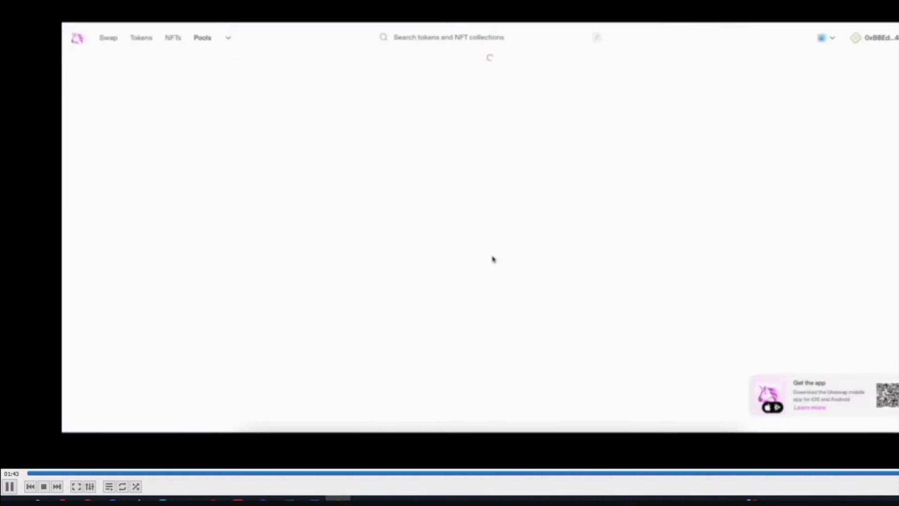
Pause the tutorial video once it reaches Uniswap's wPPP1/ETH position page.
key("space")
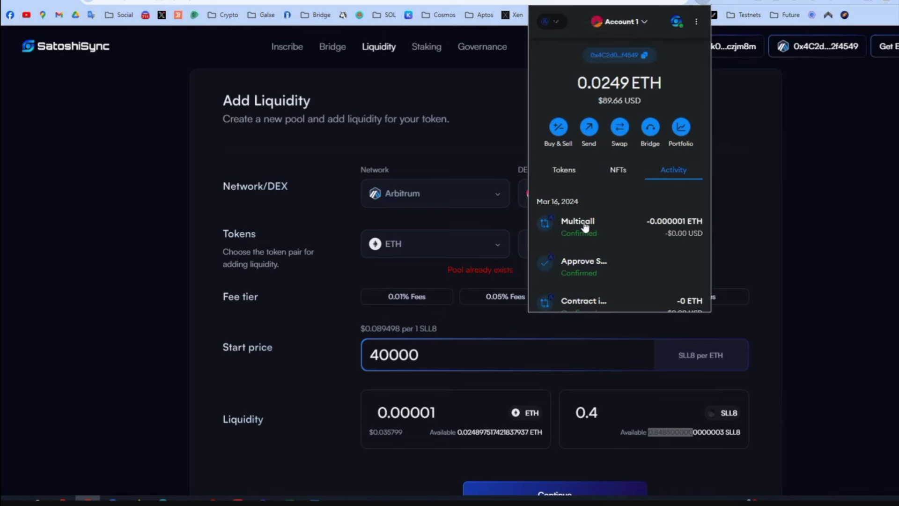
Open the Multicall transaction on Arbiscan, copy its transaction hash, and return to Galxe.
left_click(622, 229)
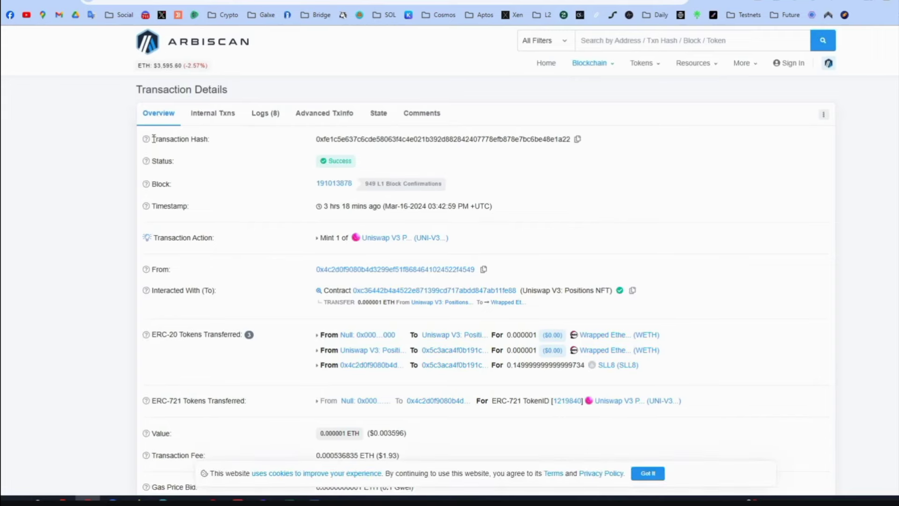
left_click_drag(154, 138, 218, 140)
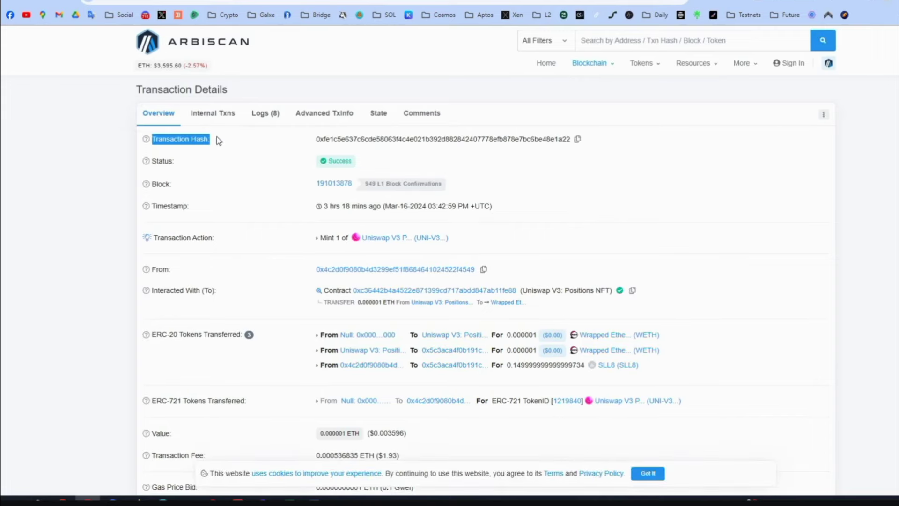
left_click(577, 139)
key("ctrl+Tab")
scroll(387, 197, "down", 2)
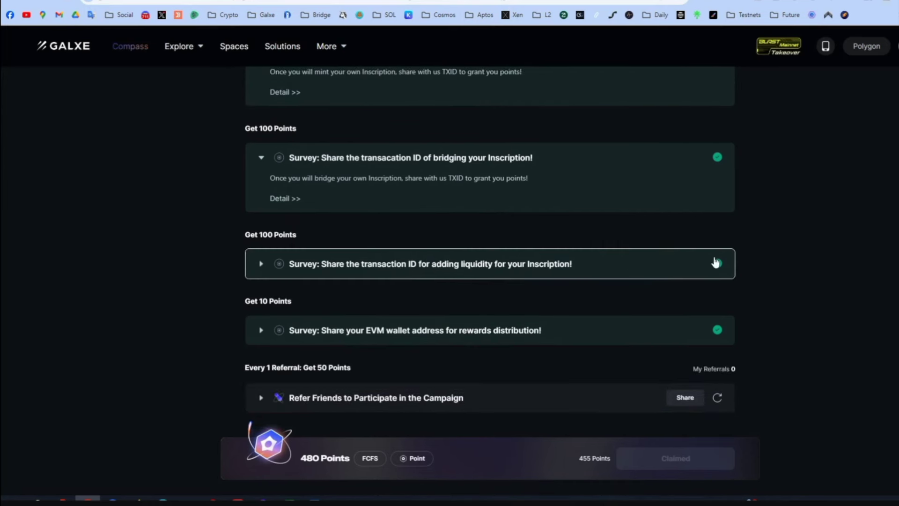
Expand the liquidity transaction ID survey and the EVM wallet address survey tasks.
left_click(320, 272)
scroll(651, 268, "down", 2)
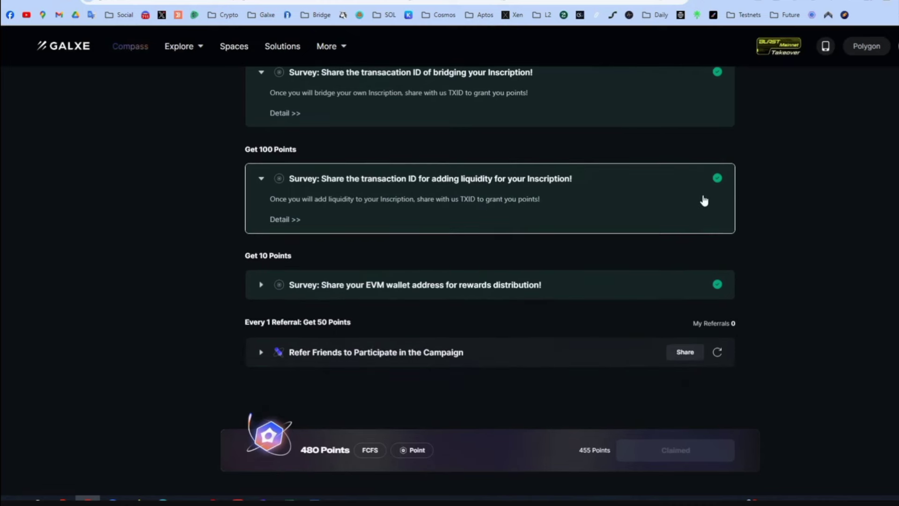
left_click(261, 287)
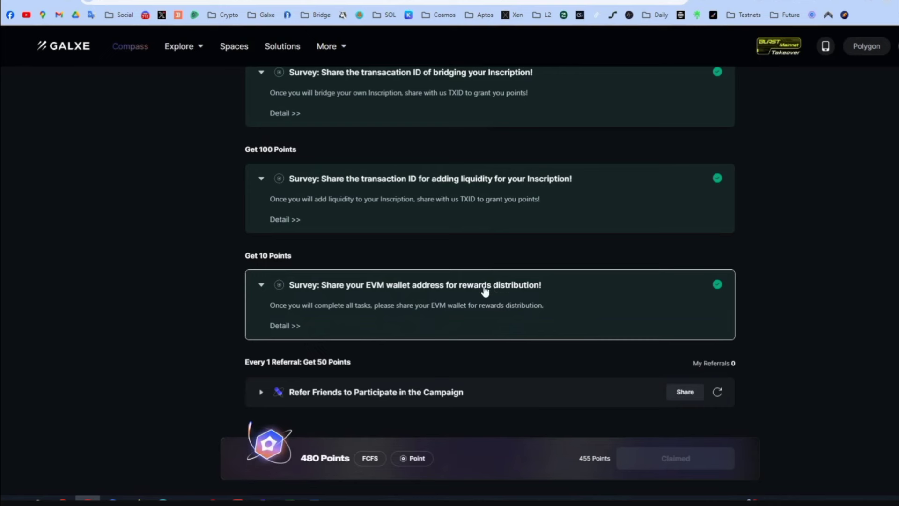
Check the wallet address in MetaMask, close it, and highlight the Get 10 Points heading.
left_click(702, 2)
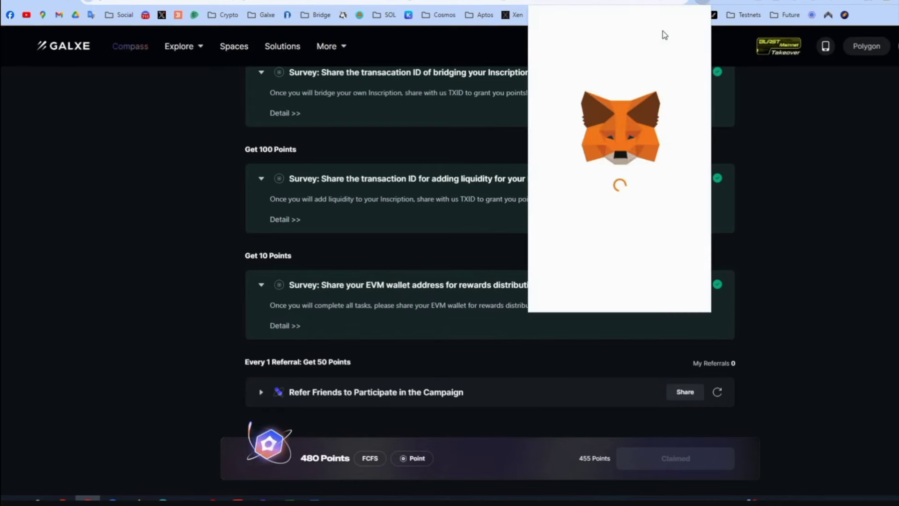
left_click(325, 296)
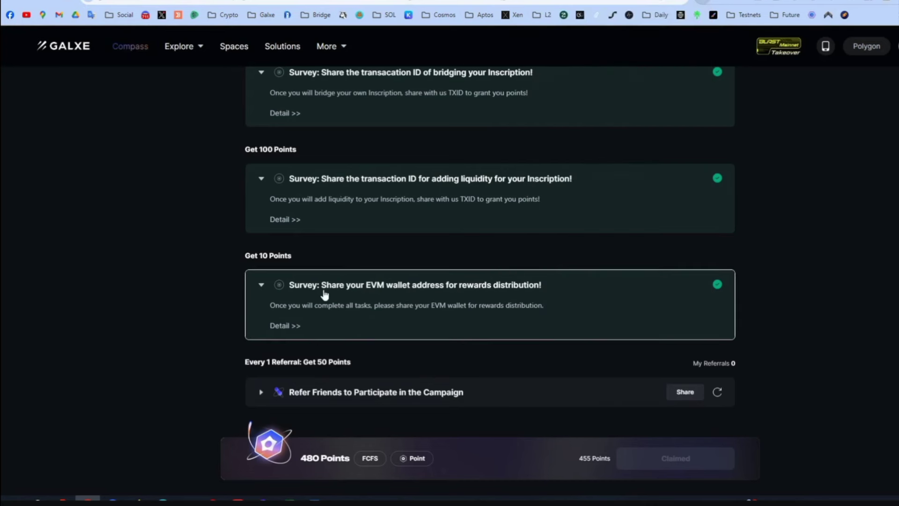
left_click_drag(238, 254, 292, 256)
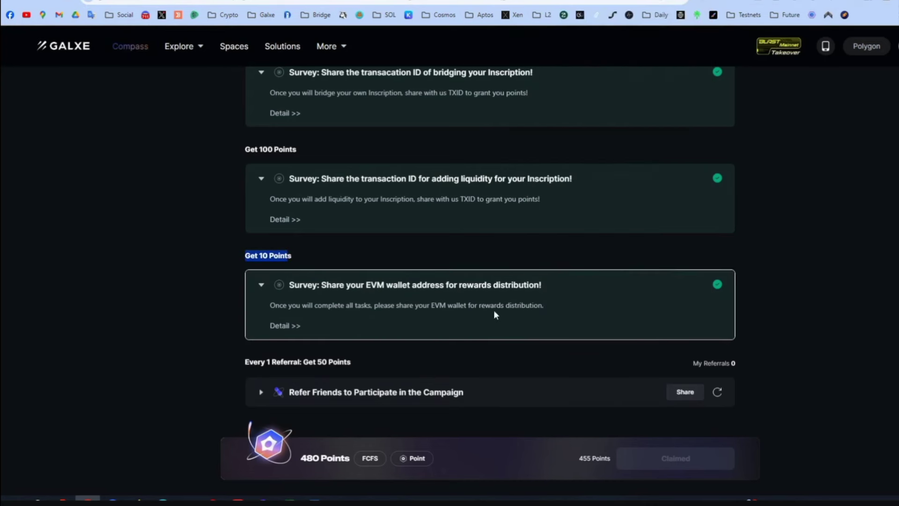